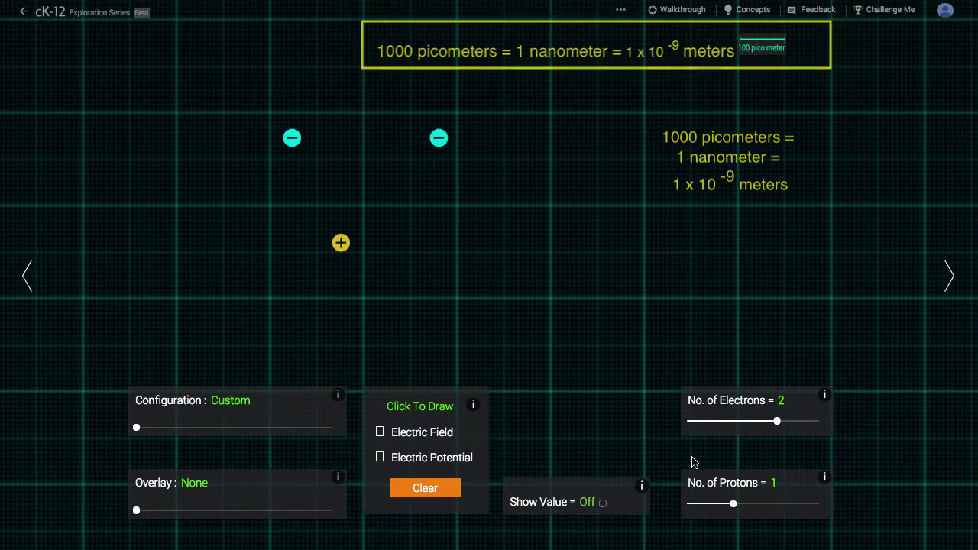
# Raise protons and electrons to three each and drag all six charges into a central cluster.
pyautogui.moveTo(734, 505); pyautogui.dragTo(808, 506)
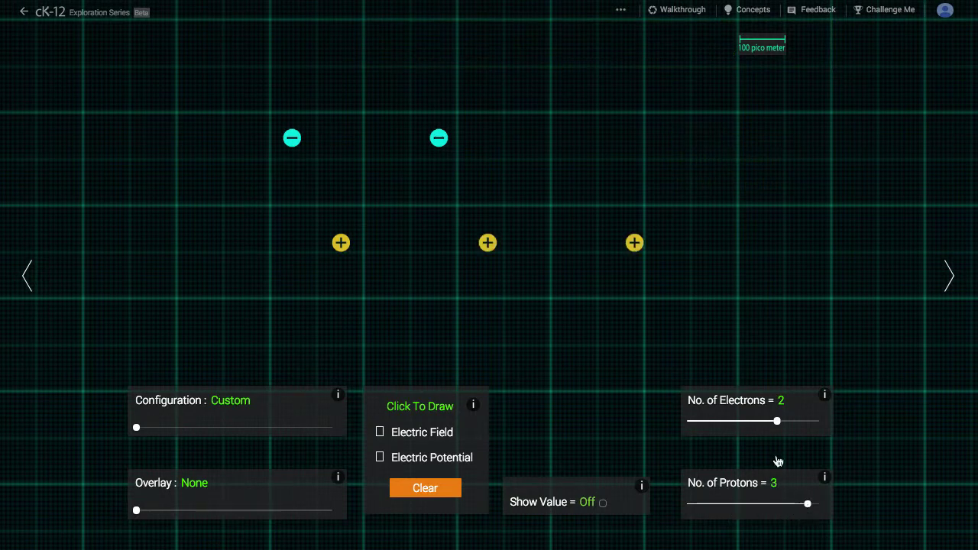
pyautogui.moveTo(776, 421); pyautogui.dragTo(809, 425)
pyautogui.moveTo(634, 242); pyautogui.dragTo(529, 207)
pyautogui.moveTo(340, 247); pyautogui.dragTo(455, 216)
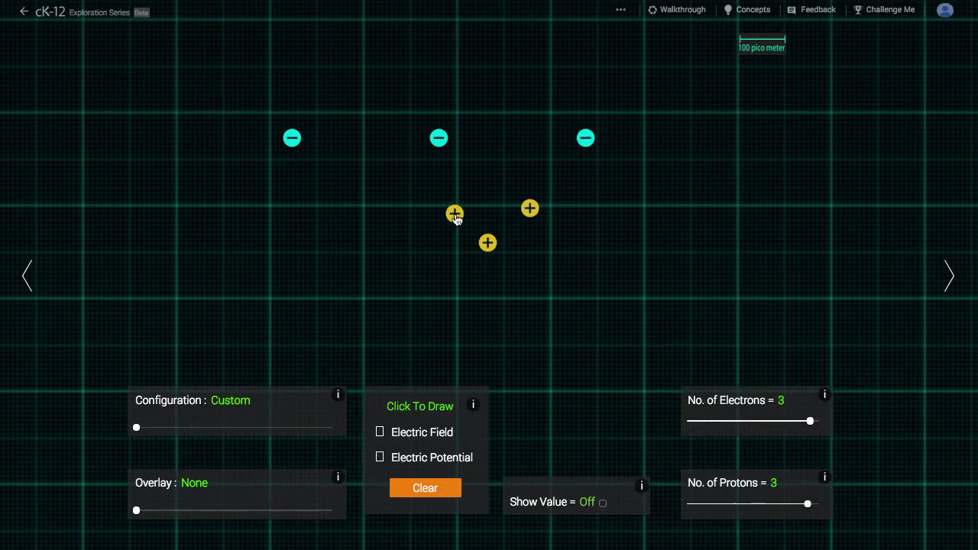
pyautogui.moveTo(291, 139); pyautogui.dragTo(373, 205)
pyautogui.moveTo(586, 141); pyautogui.dragTo(516, 145)
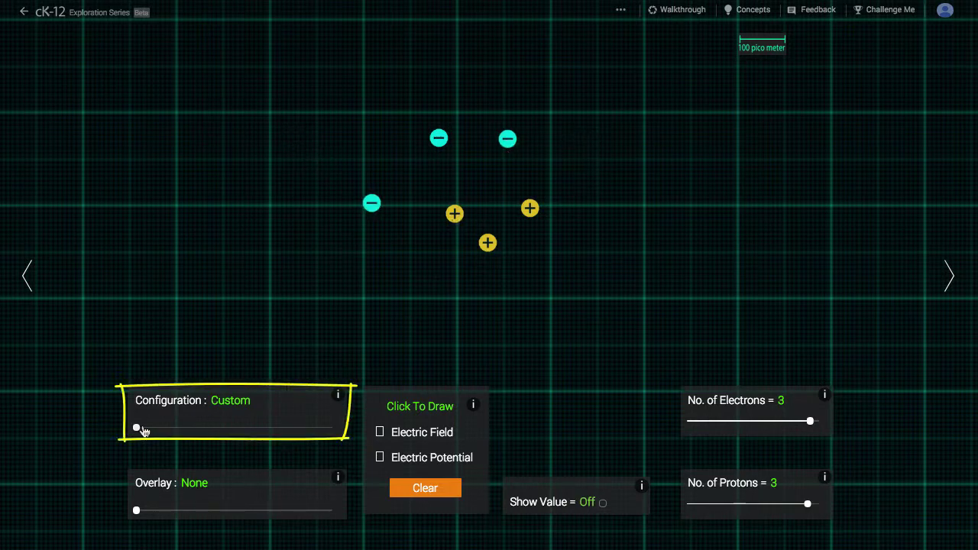
# Cycle the Configuration slider through the Hydrogen Atom, Helium Atom and Hydrogen Gas presets, then back to Custom.
pyautogui.moveTo(137, 430); pyautogui.dragTo(251, 430)
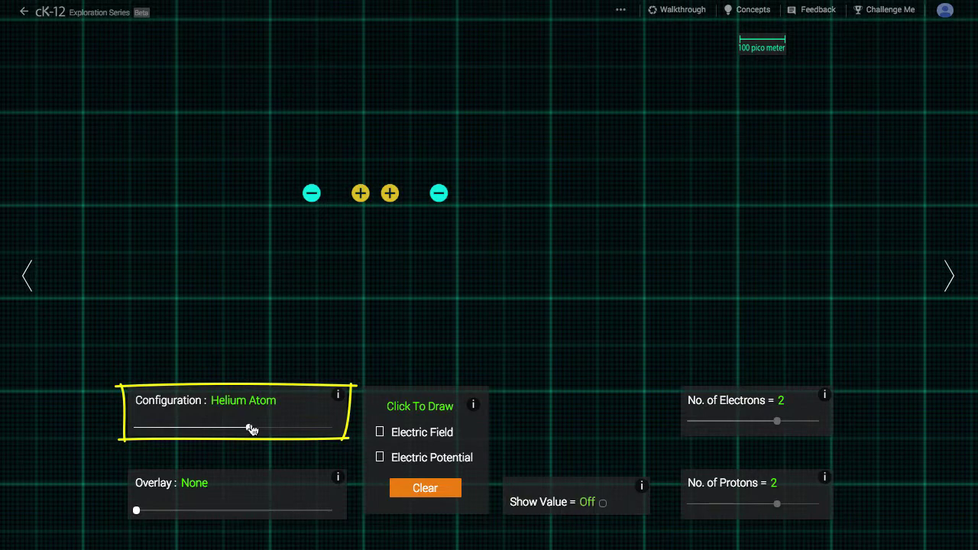
pyautogui.moveTo(250, 430); pyautogui.dragTo(315, 430)
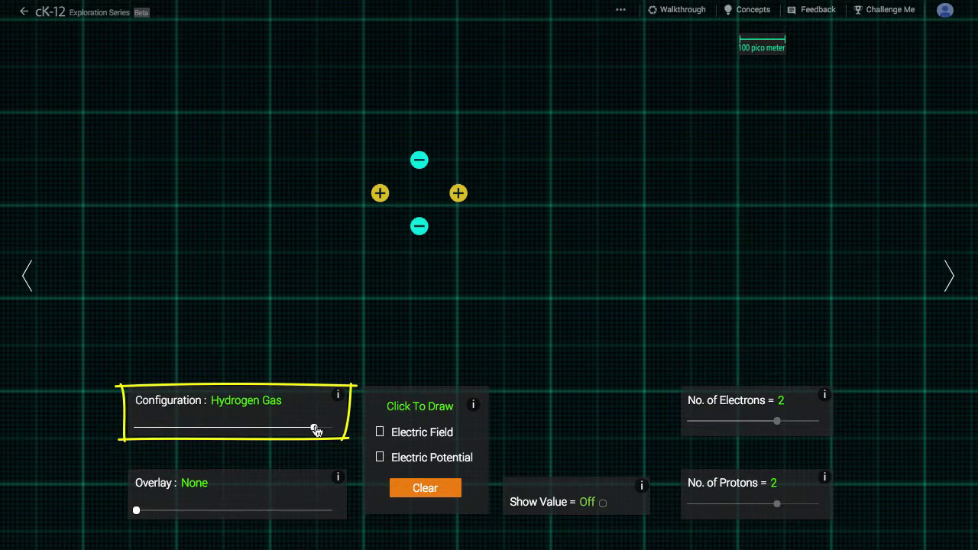
pyautogui.moveTo(315, 430); pyautogui.dragTo(138, 428)
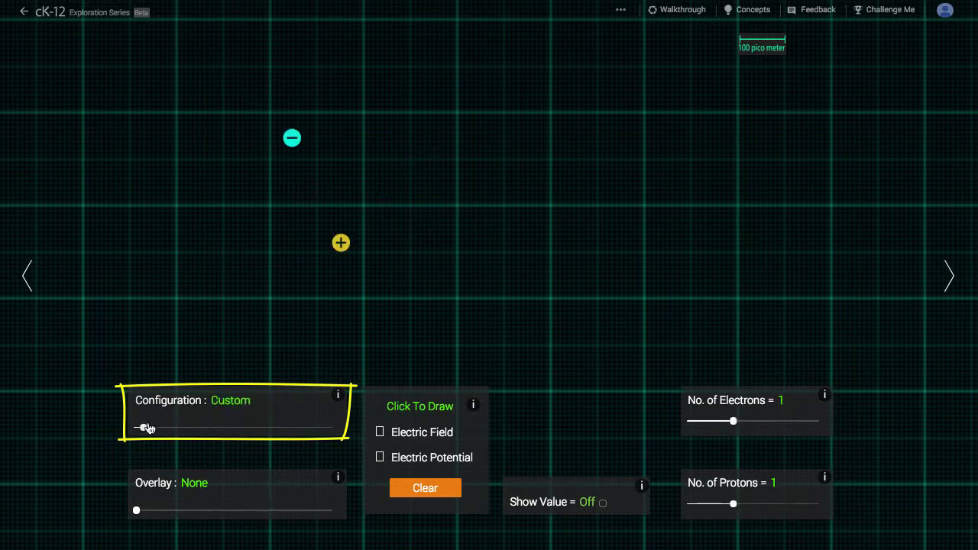
# Set two electrons and two protons, pair the protons mid-grid and spread the electrons above them.
pyautogui.moveTo(732, 421); pyautogui.dragTo(774, 421)
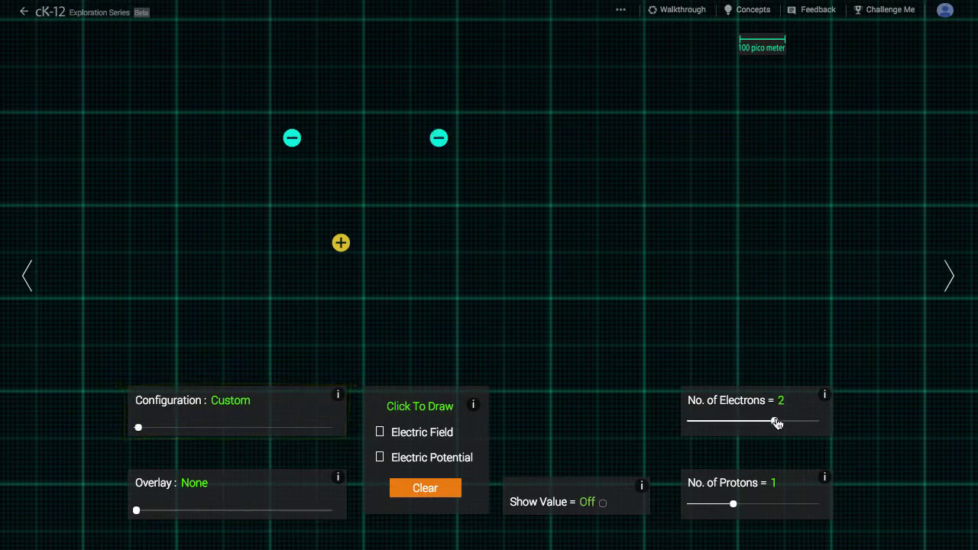
pyautogui.moveTo(733, 504); pyautogui.dragTo(773, 504)
pyautogui.moveTo(343, 253); pyautogui.dragTo(415, 251)
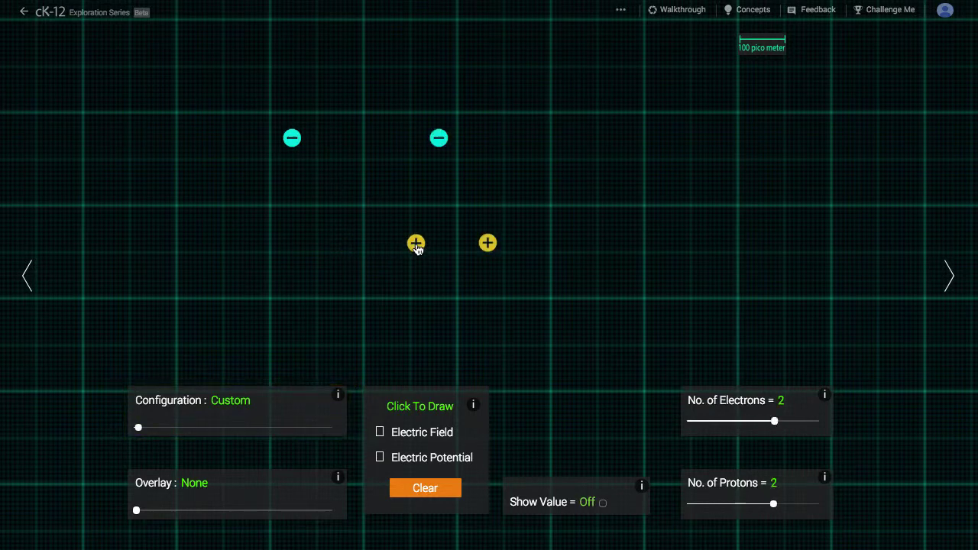
pyautogui.moveTo(438, 147); pyautogui.dragTo(550, 127)
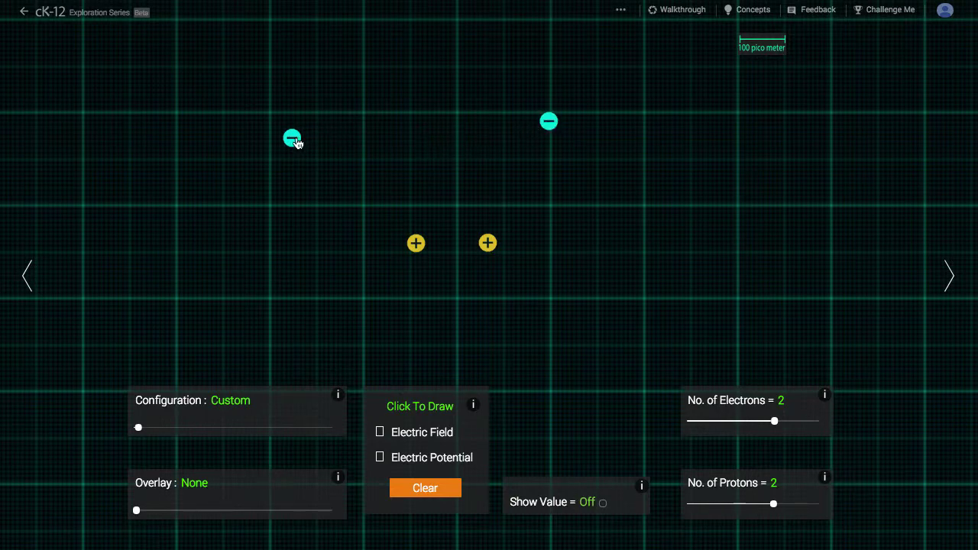
pyautogui.moveTo(297, 143); pyautogui.dragTo(363, 118)
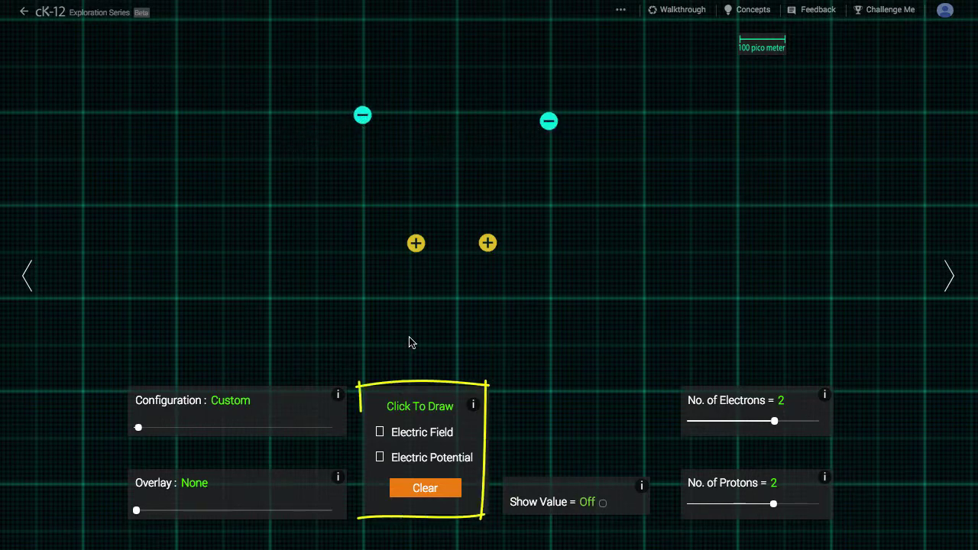
# Enable Electric Field drawing and place arrows beside the protons and along the top of the grid.
pyautogui.click(381, 432)
pyautogui.click(539, 256)
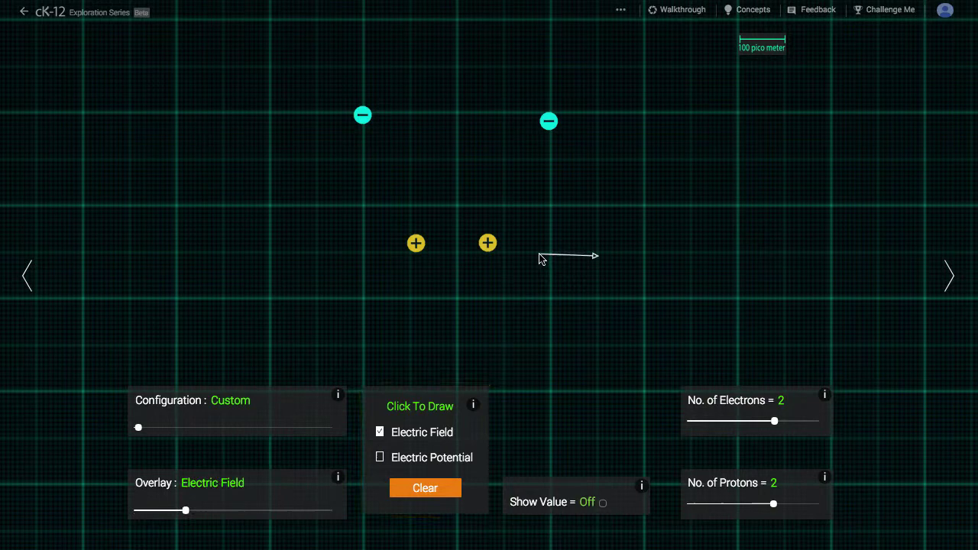
pyautogui.click(475, 195)
pyautogui.click(368, 221)
pyautogui.click(291, 51)
pyautogui.click(389, 41)
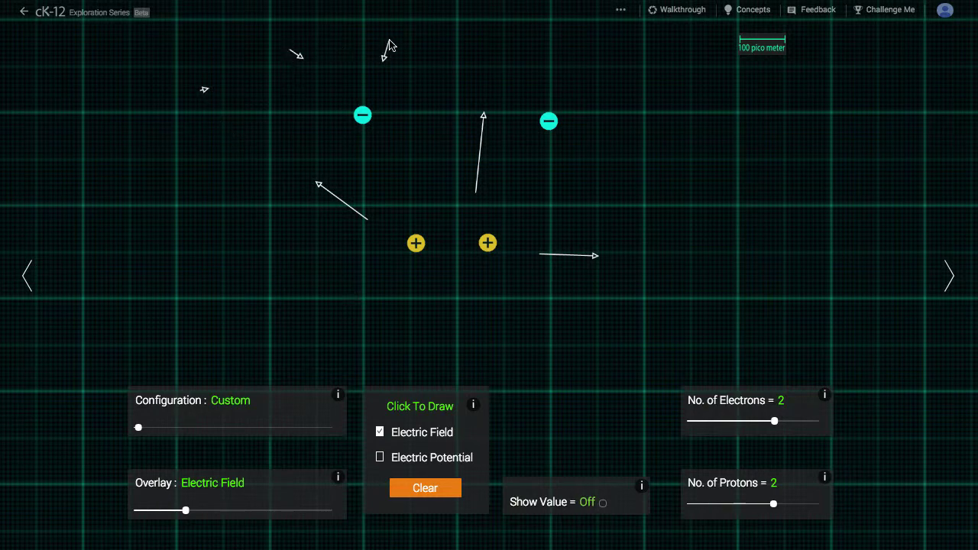
pyautogui.click(435, 79)
# Draw more field arrows around the right electron and below the two protons.
pyautogui.click(536, 72)
pyautogui.click(608, 79)
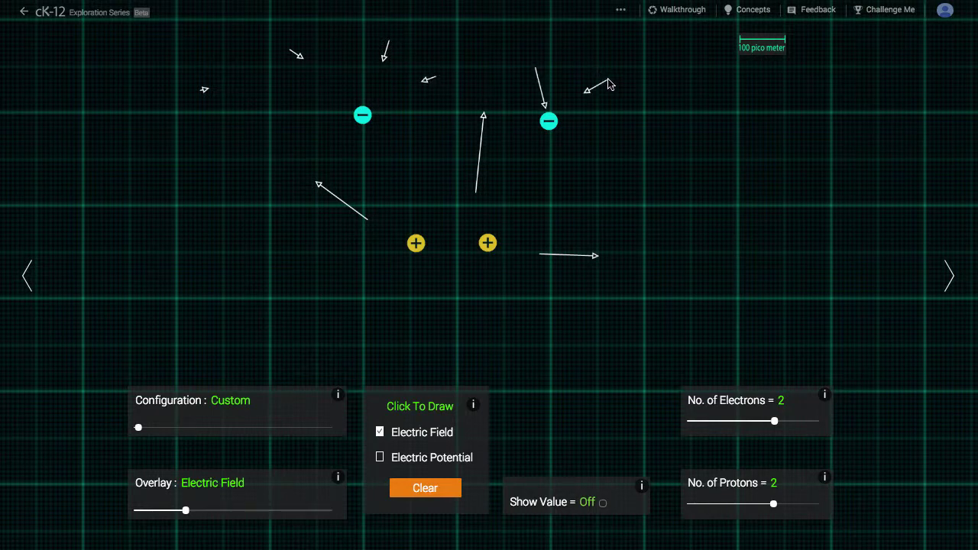
pyautogui.click(603, 138)
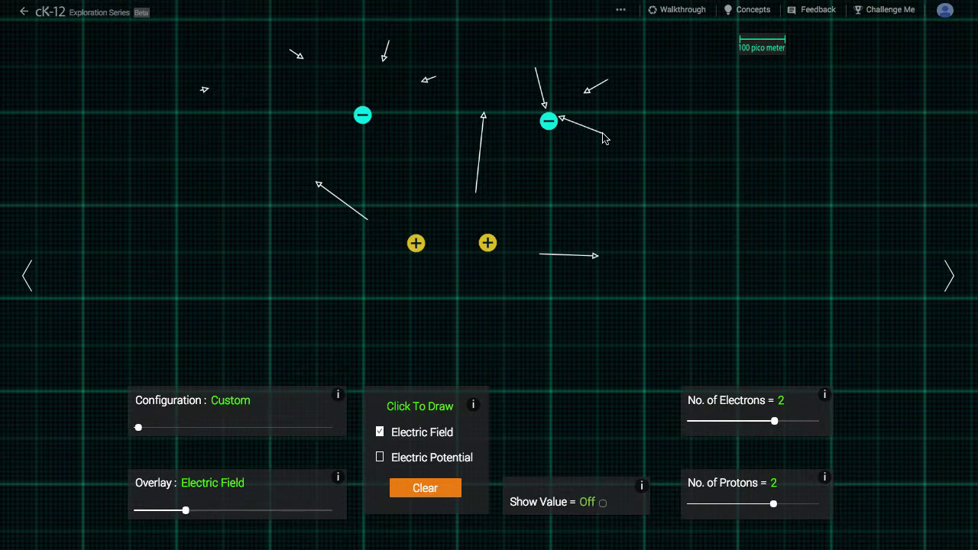
pyautogui.click(398, 287)
pyautogui.click(457, 277)
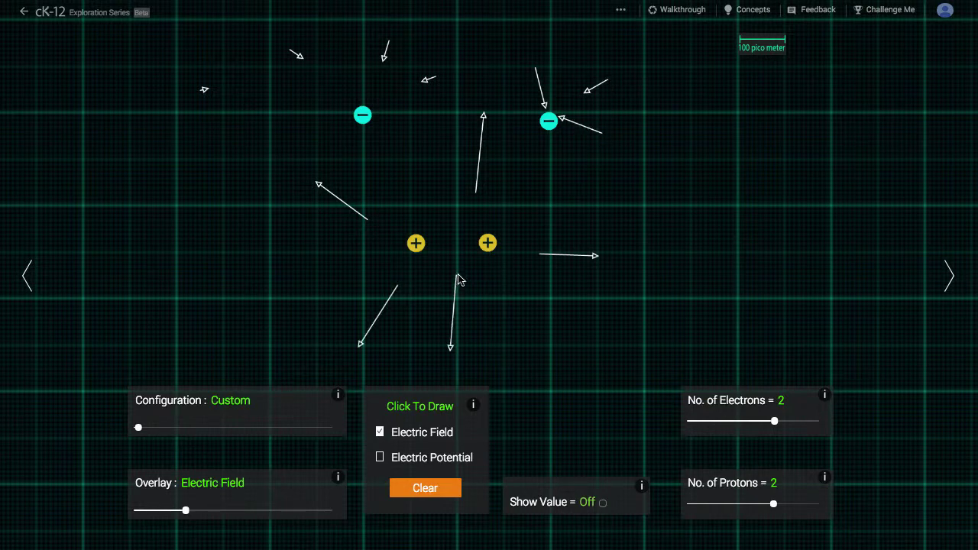
pyautogui.click(502, 278)
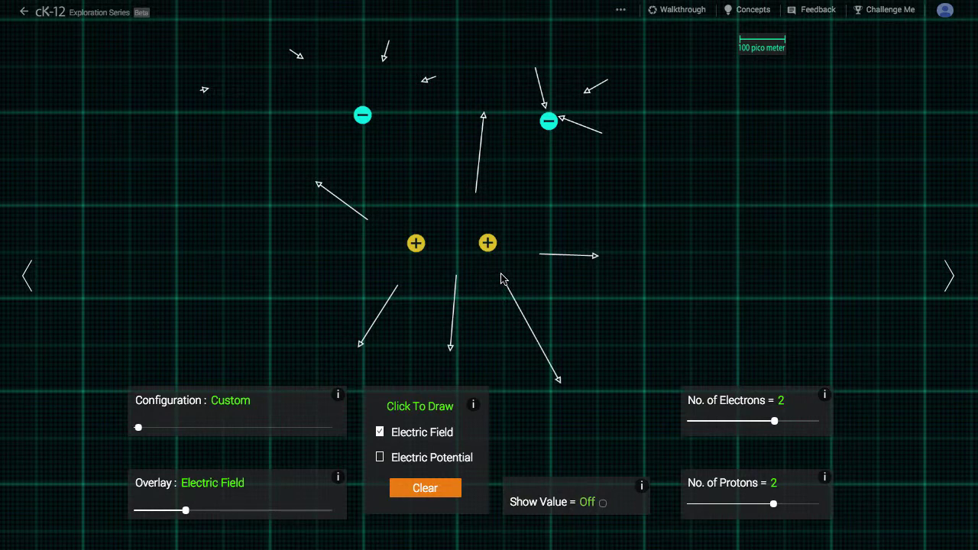
pyautogui.click(340, 262)
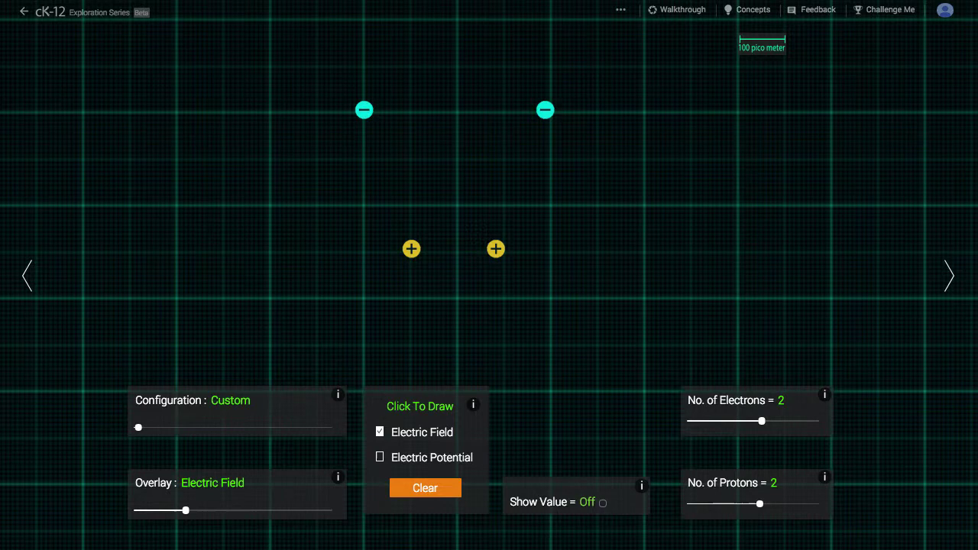
# Switch Show Value On to display the Potential and Field probe.
pyautogui.click(603, 506)
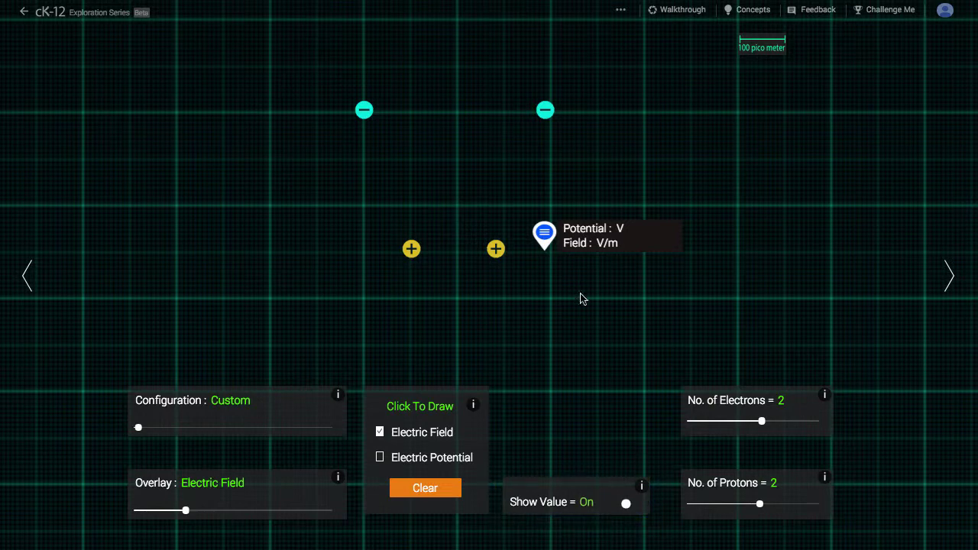
# Drag the probe just below the two protons to read 9.07 V and 0.65×10^11 V/m.
pyautogui.moveTo(545, 239)
pyautogui.mouseDown()
pyautogui.moveTo(589, 191)
pyautogui.moveTo(604, 151)
pyautogui.moveTo(612, 182)
pyautogui.moveTo(659, 186)
pyautogui.moveTo(645, 247)
pyautogui.moveTo(579, 306)
pyautogui.moveTo(505, 309)
pyautogui.mouseUp()
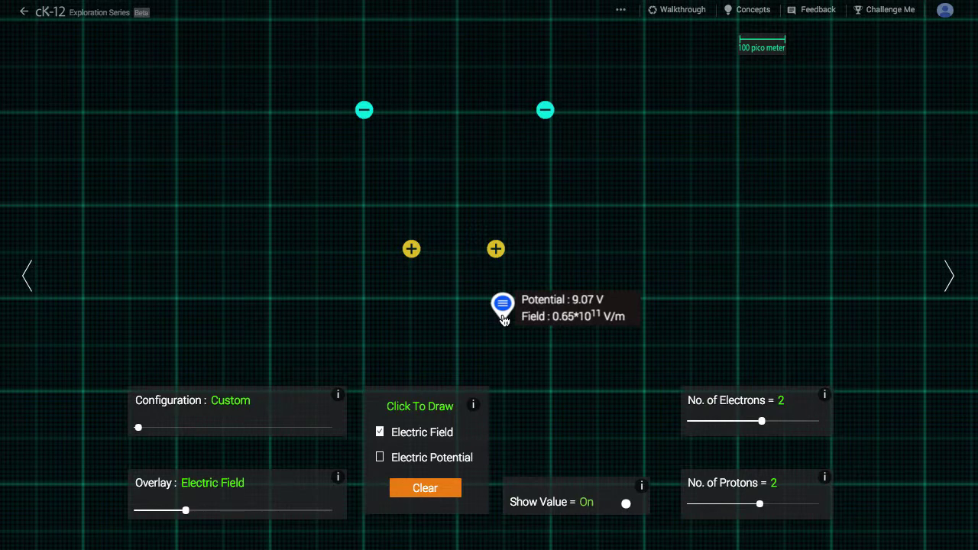
# Turn Show Value off, check Electric Potential and set the Overlay to Electric Potential.
pyautogui.click(573, 506)
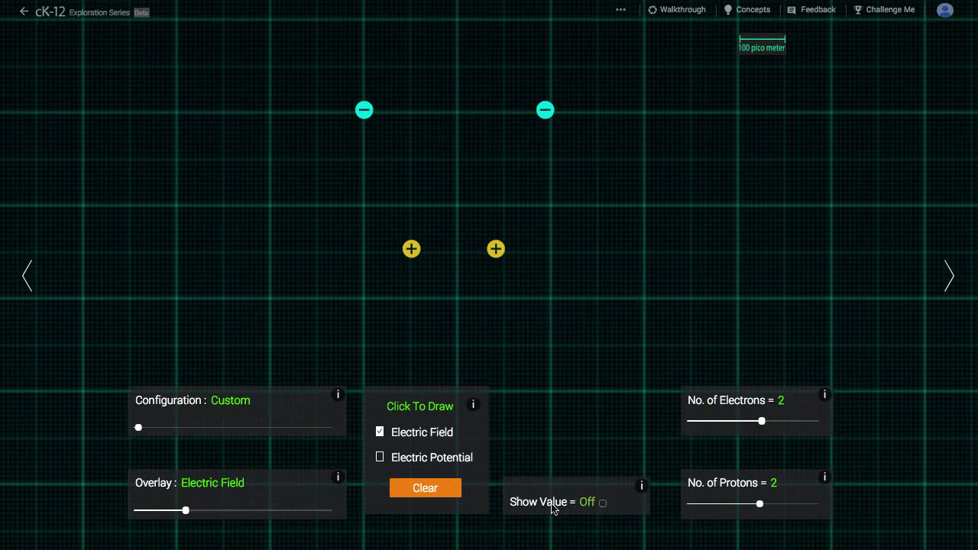
pyautogui.click(379, 458)
pyautogui.moveTo(187, 510); pyautogui.dragTo(235, 510)
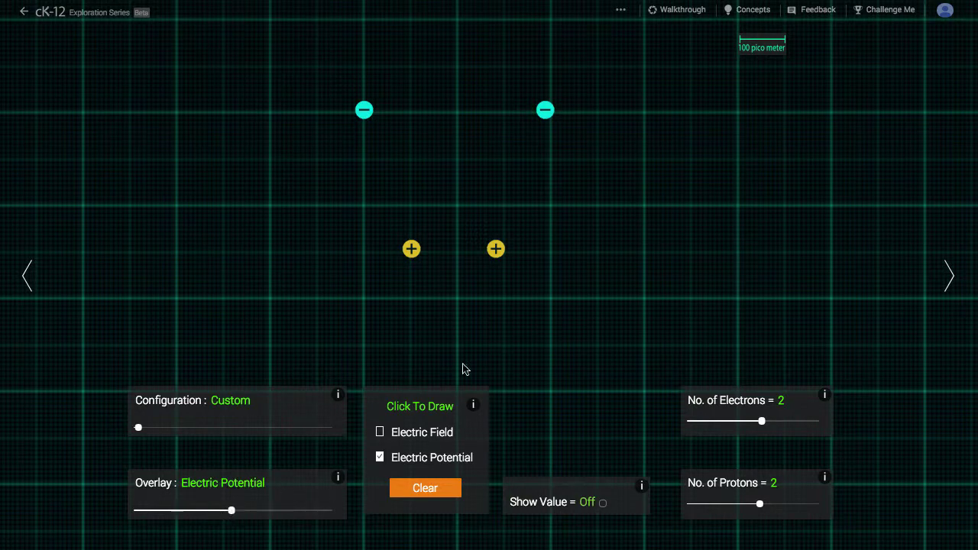
# Draw equipotential loops around the two protons and around the two electrons.
pyautogui.click(527, 217)
pyautogui.click(539, 198)
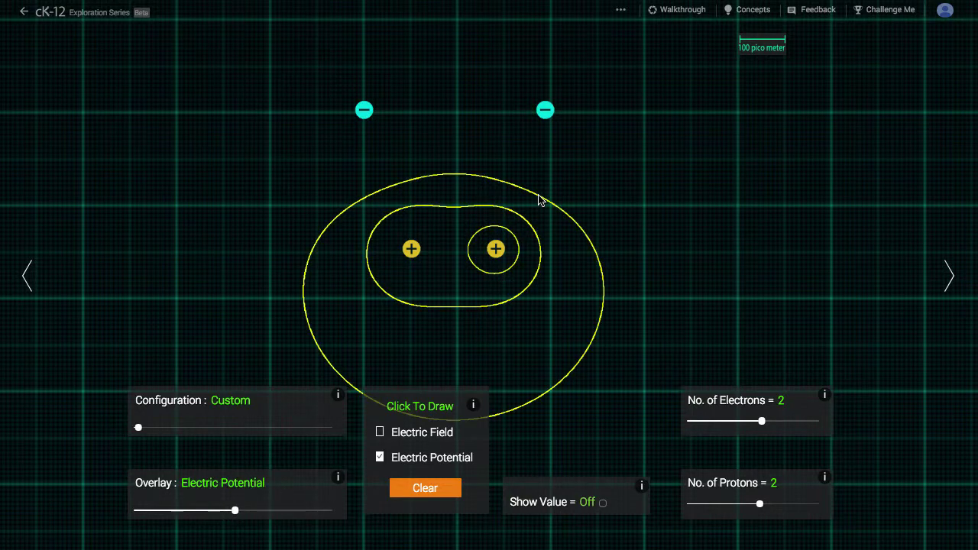
pyautogui.click(551, 153)
pyautogui.click(552, 143)
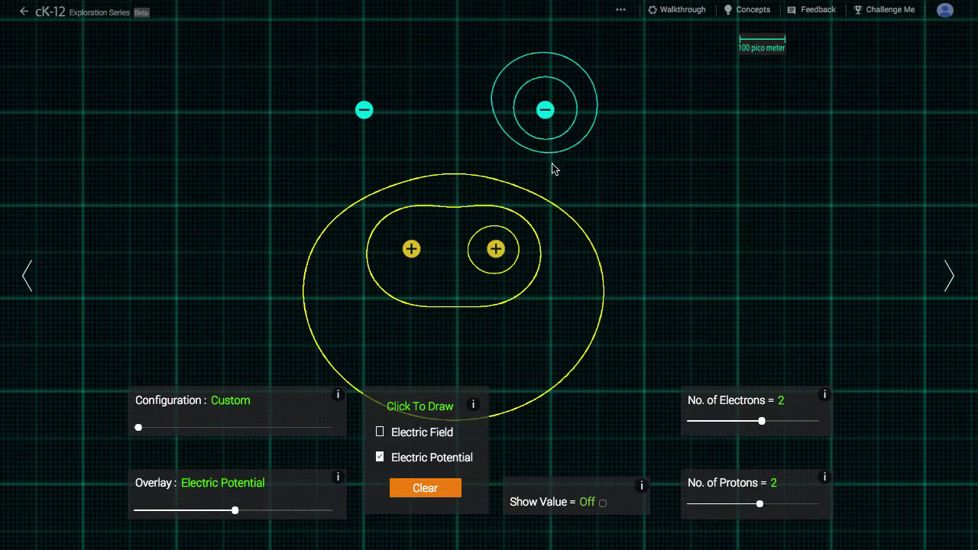
pyautogui.click(552, 165)
pyautogui.click(564, 197)
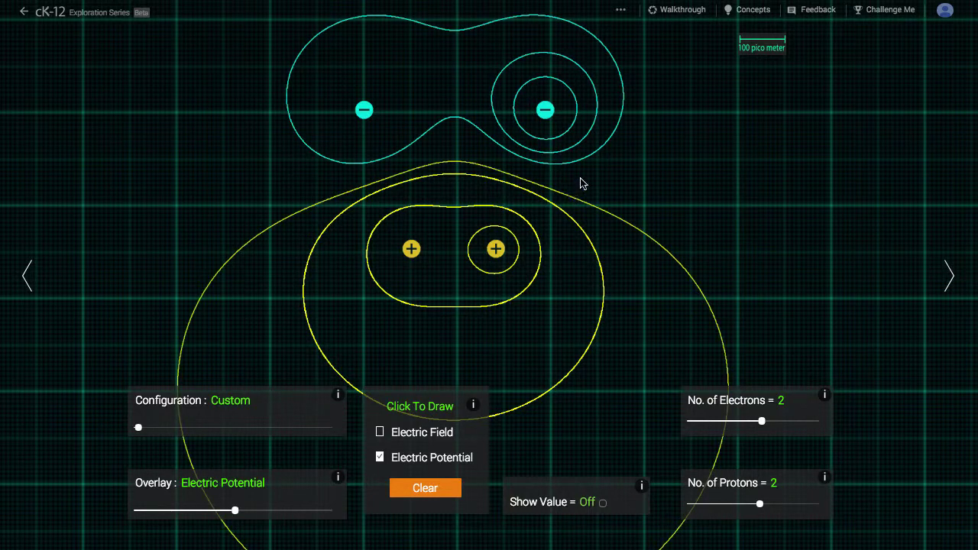
pyautogui.click(584, 180)
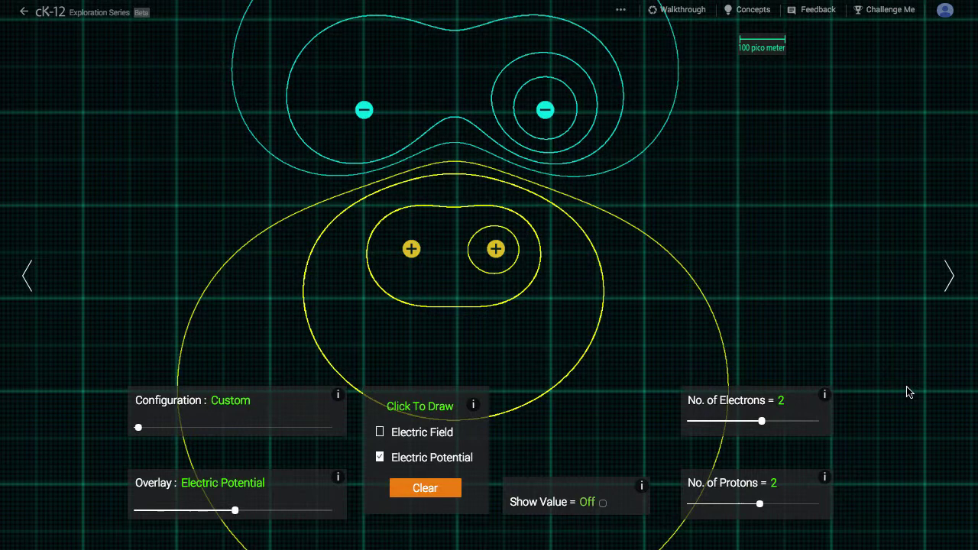
# Turn Show Value back on and drag the probe far right, reading 0.03 V and 0.02×10^11 V/m.
pyautogui.click(604, 506)
pyautogui.click(646, 510)
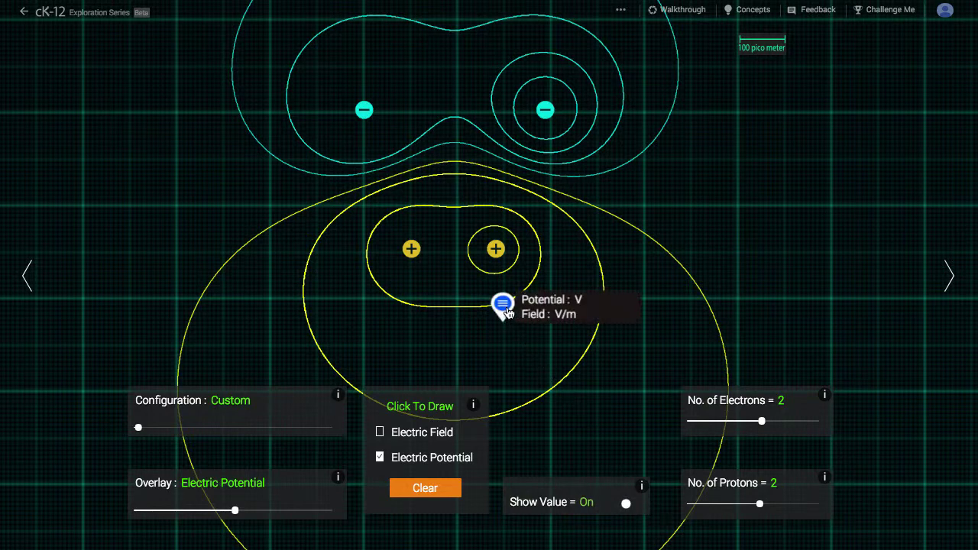
pyautogui.moveTo(508, 310)
pyautogui.mouseDown()
pyautogui.moveTo(601, 294)
pyautogui.moveTo(606, 265)
pyautogui.mouseUp()
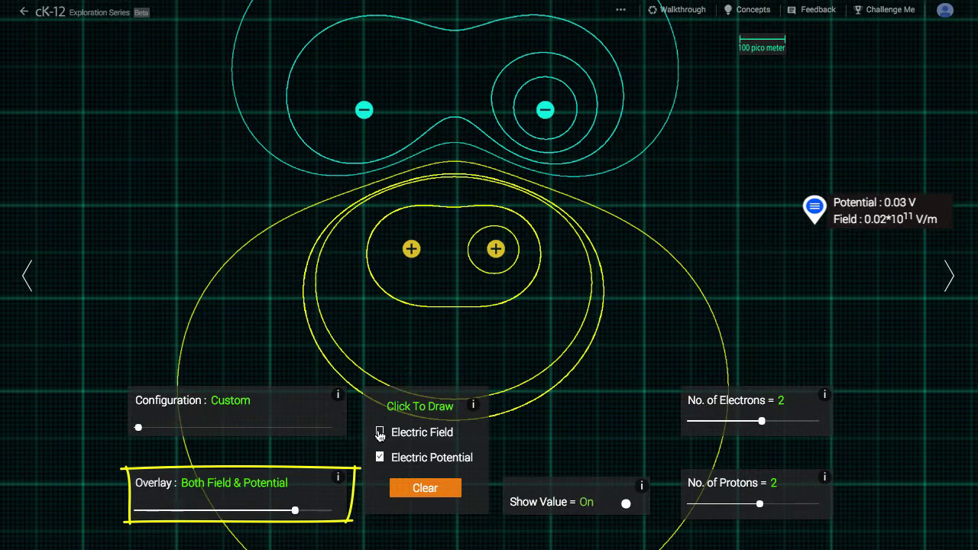
# Check Electric Field and draw arrows below and to the right of the protons.
pyautogui.click(379, 432)
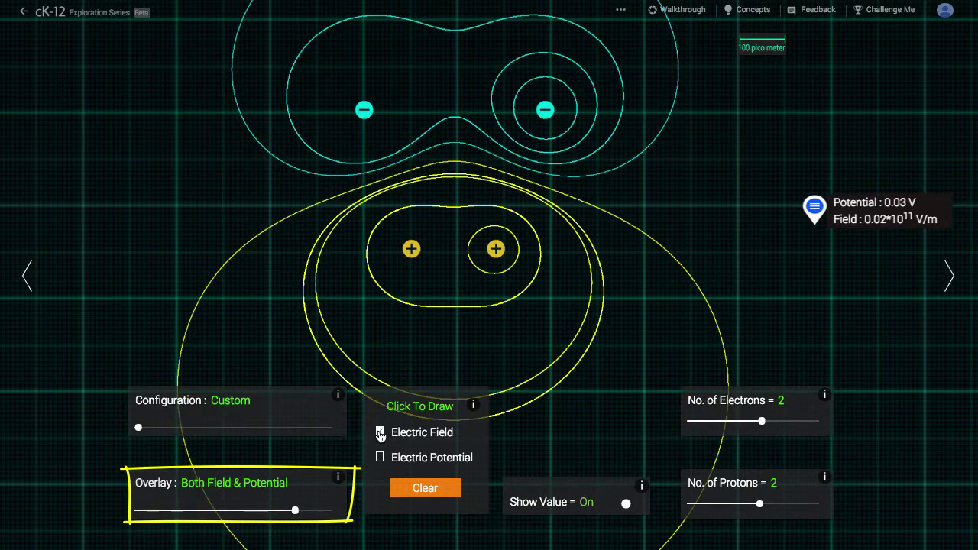
pyautogui.click(427, 321)
pyautogui.click(470, 321)
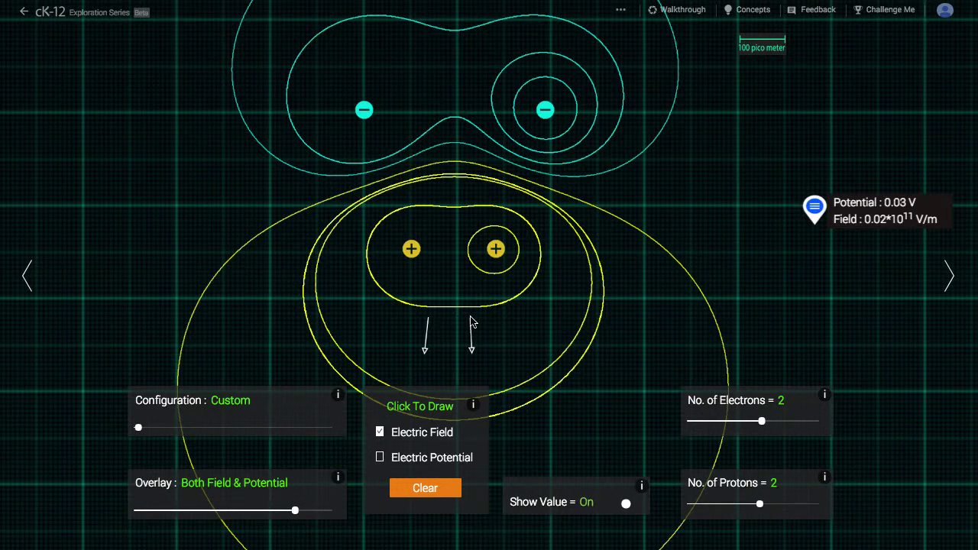
pyautogui.click(517, 321)
pyautogui.click(536, 299)
pyautogui.click(553, 275)
pyautogui.click(555, 250)
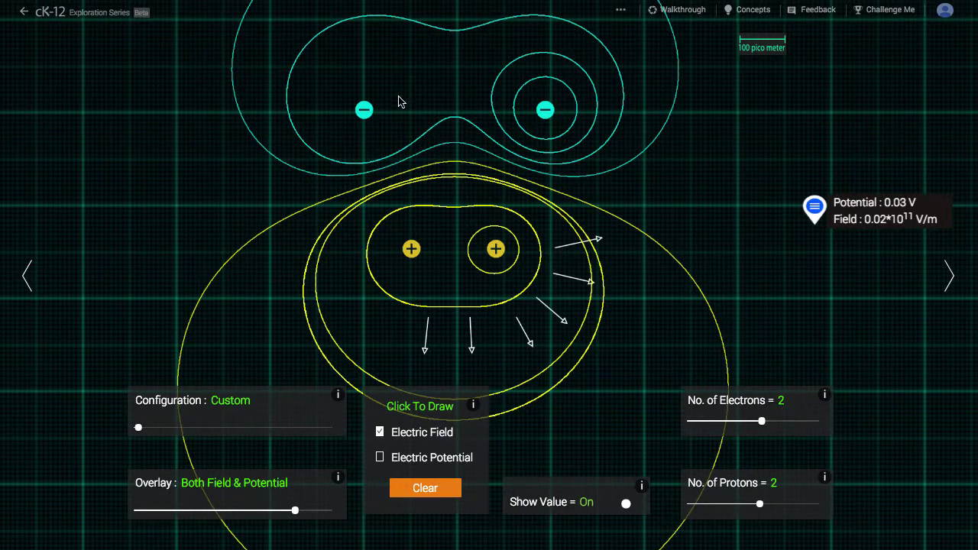
# Draw field arrows around both electrons, ringing the right electron with arrows pointing into it.
pyautogui.click(416, 115)
pyautogui.click(433, 99)
pyautogui.click(474, 98)
pyautogui.click(488, 64)
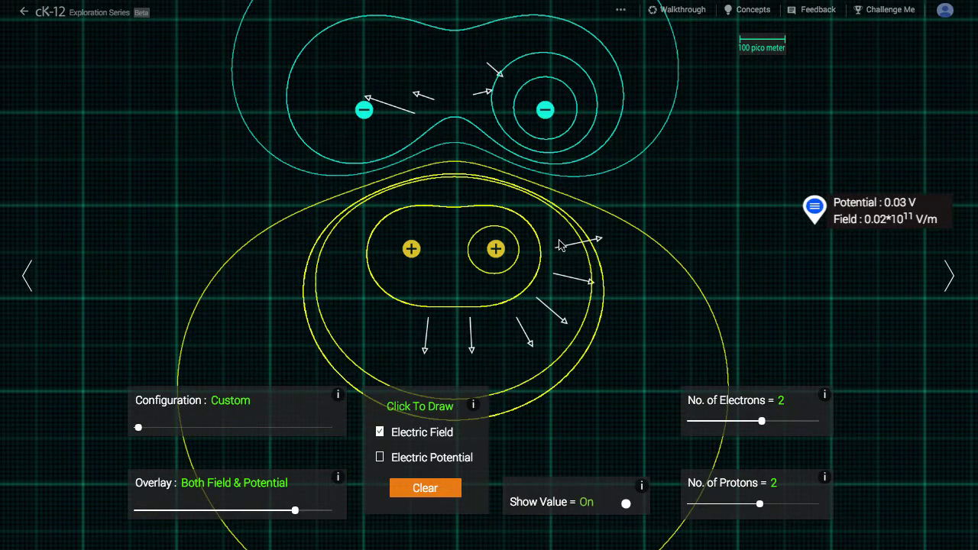
pyautogui.click(569, 50)
pyautogui.click(618, 74)
pyautogui.click(612, 111)
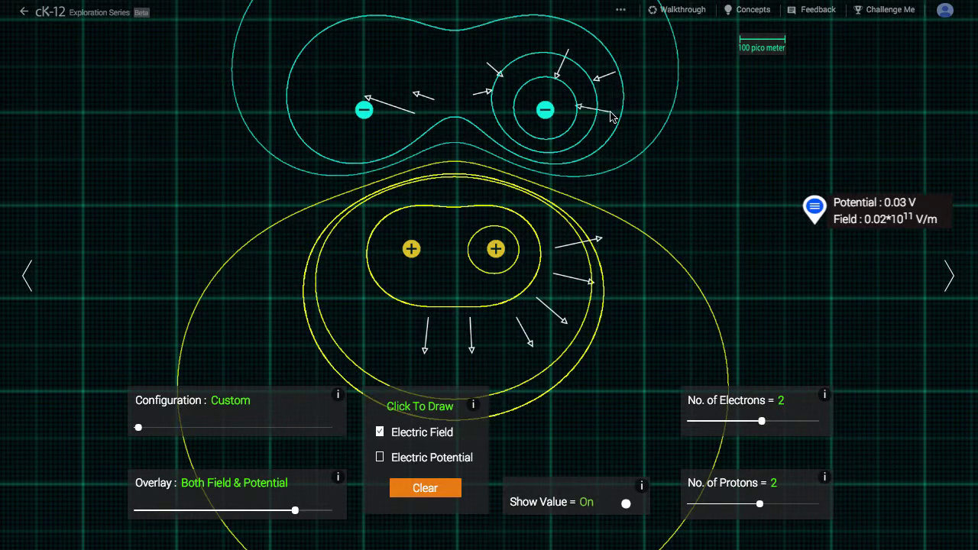
pyautogui.click(587, 144)
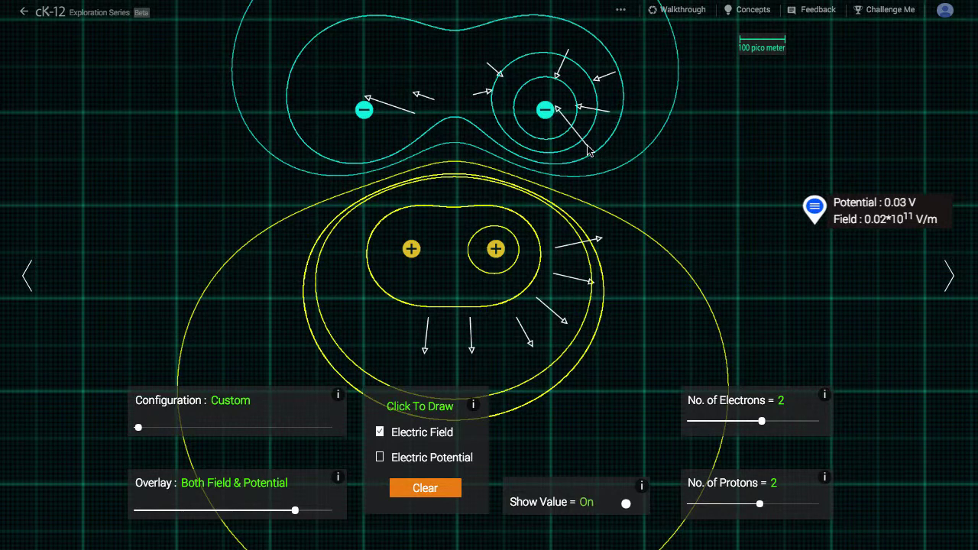
pyautogui.click(551, 158)
pyautogui.click(516, 153)
pyautogui.click(497, 132)
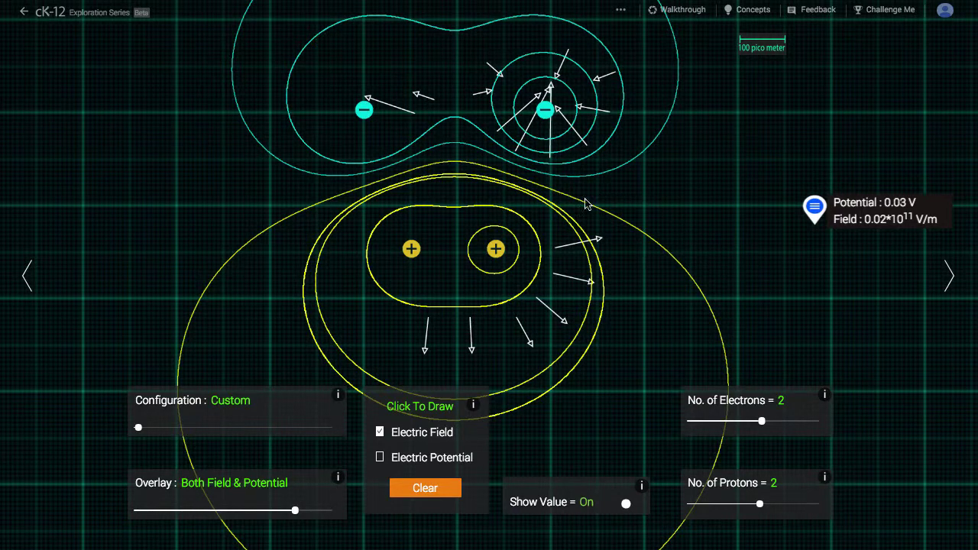
# Add arrows above-right of the protons, between protons and electrons, and left of the protons.
pyautogui.click(563, 217)
pyautogui.click(449, 175)
pyautogui.click(234, 320)
pyautogui.click(241, 292)
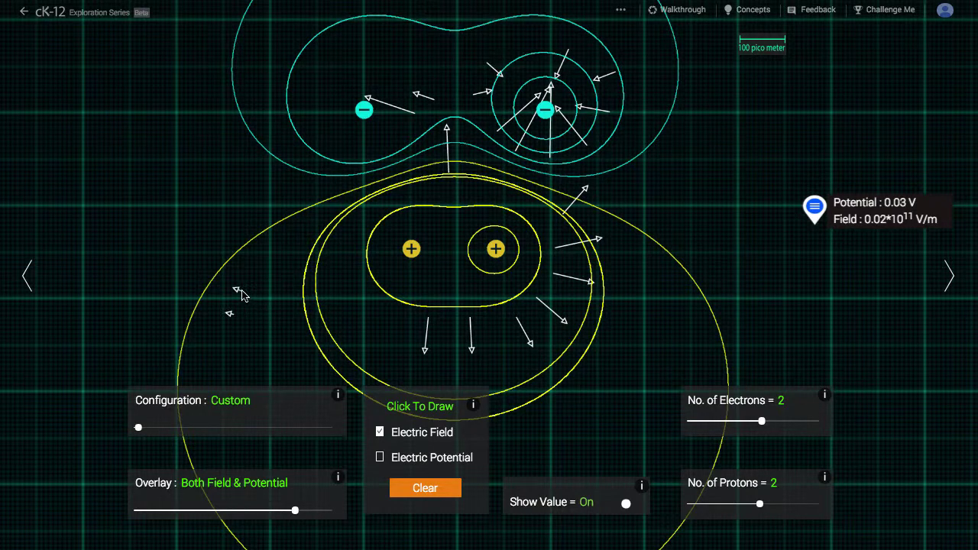